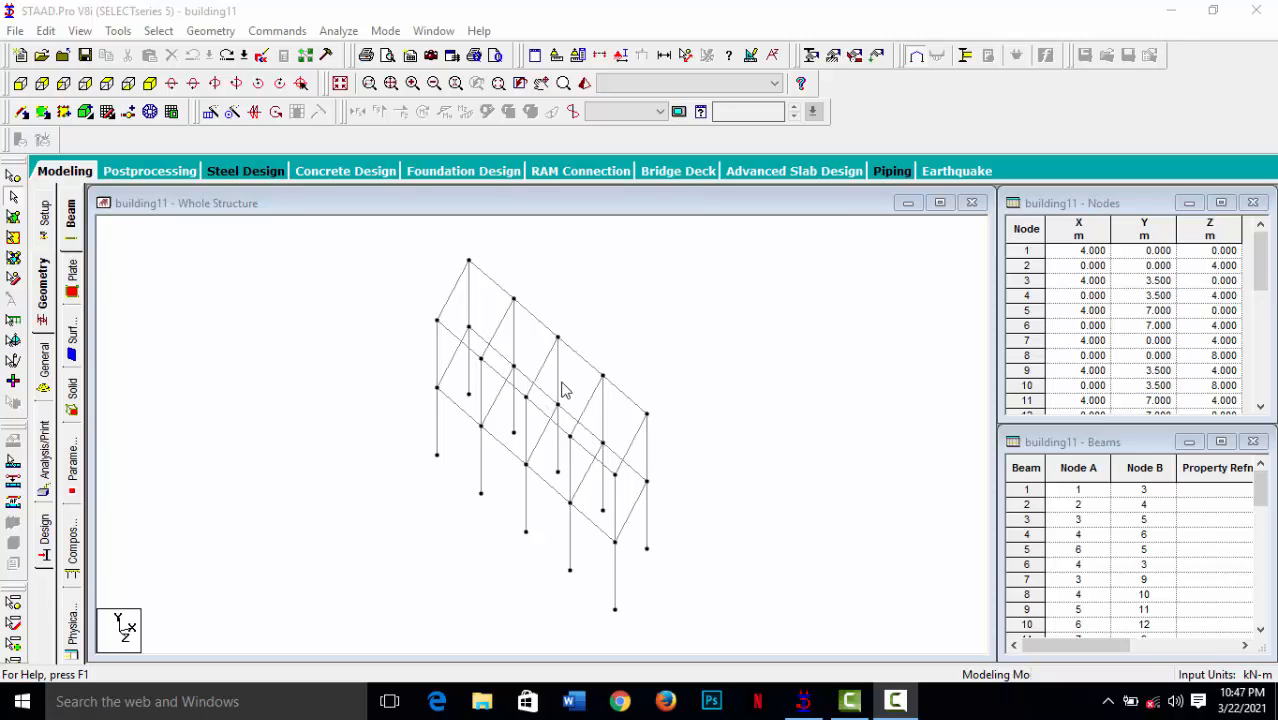
Open the section properties and define a rectangular concrete section with YD 300 and ZD 225.
click(43, 362)
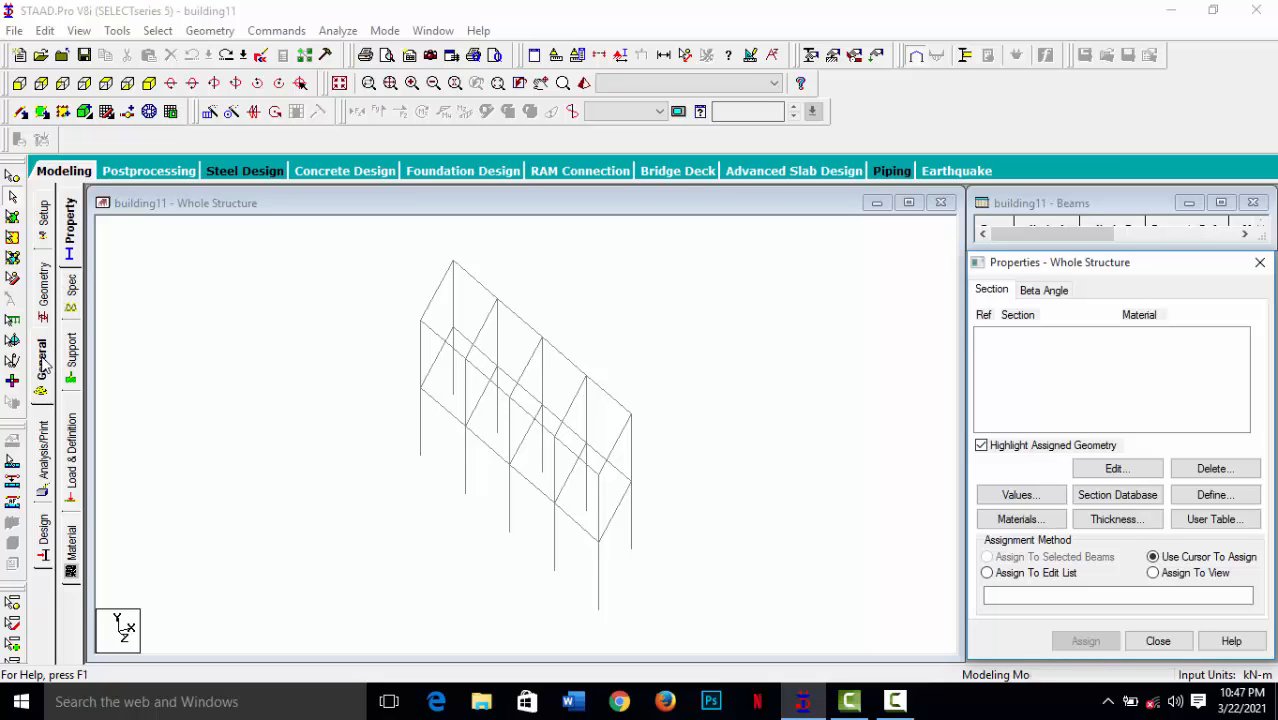
click(76, 229)
click(1214, 498)
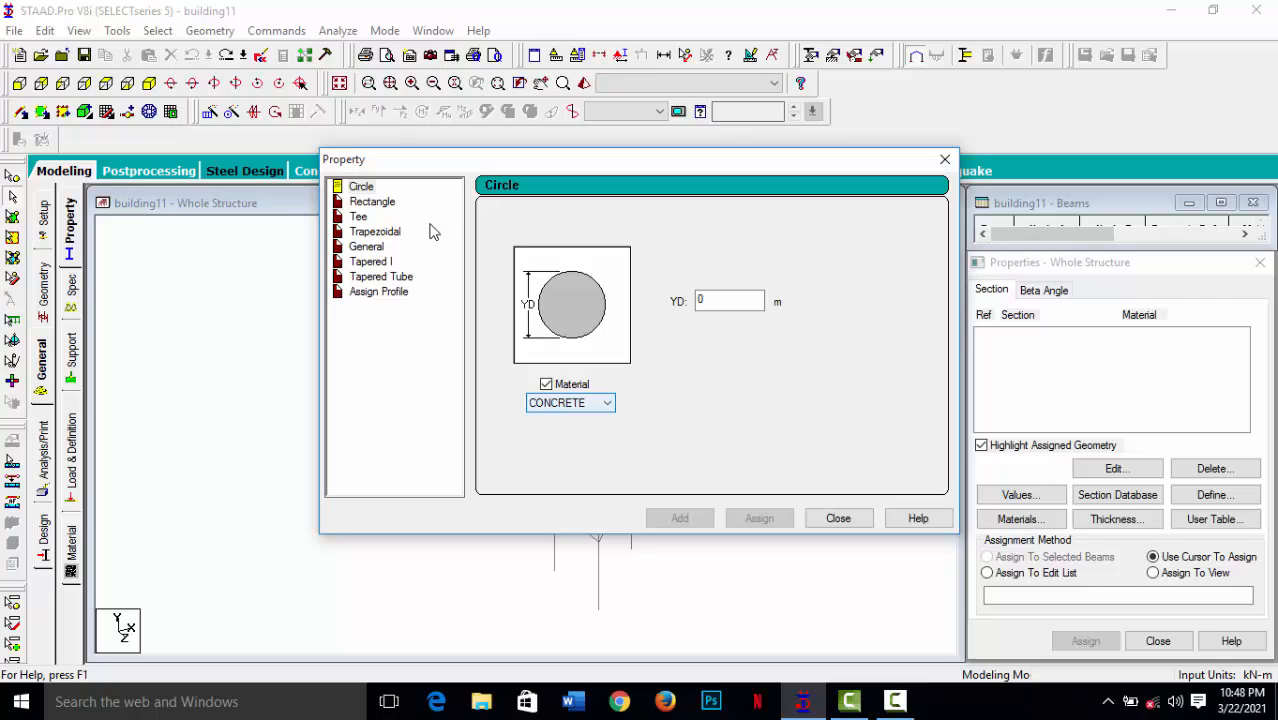
click(384, 204)
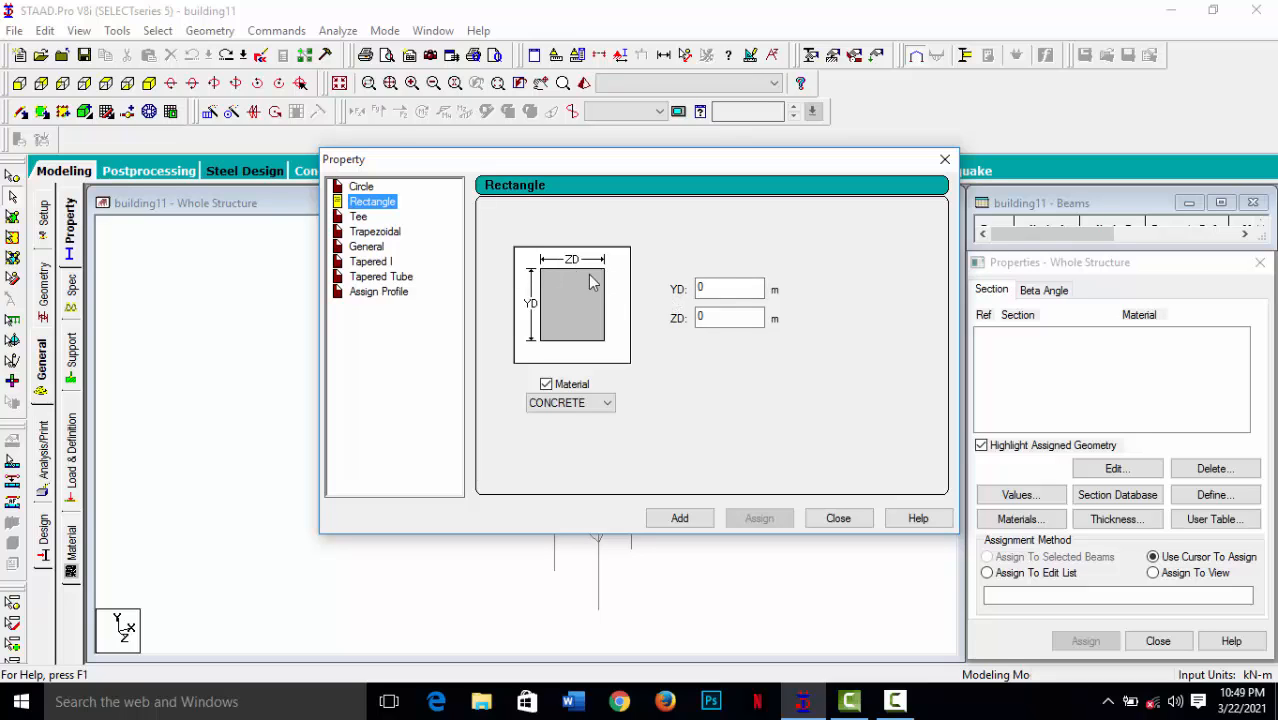
click(711, 316)
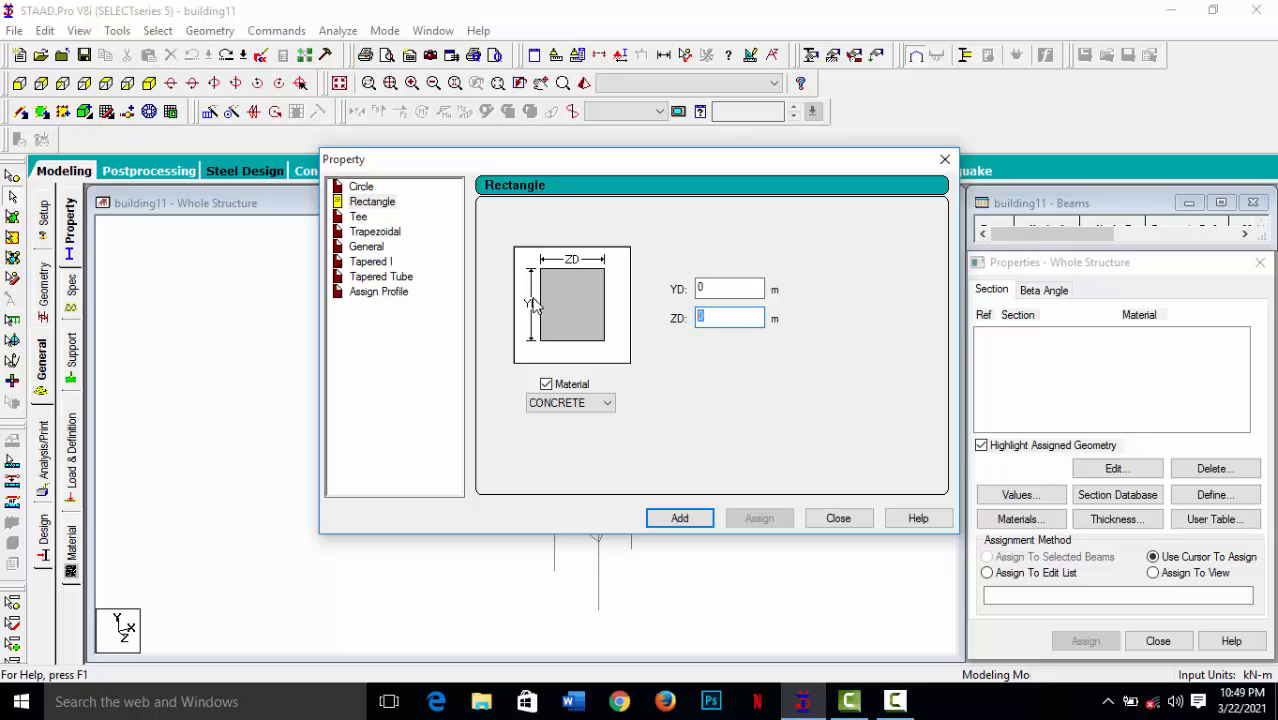
click(714, 287)
text(300)
key(Tab)
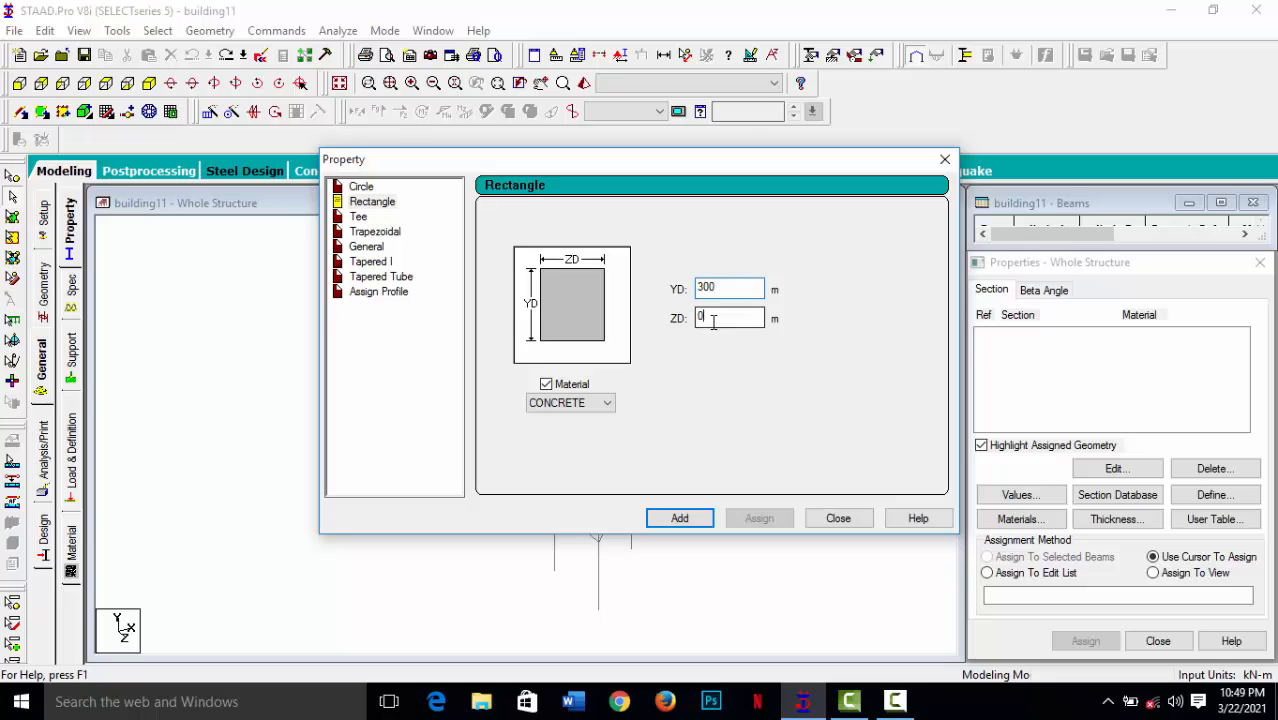
text(225)
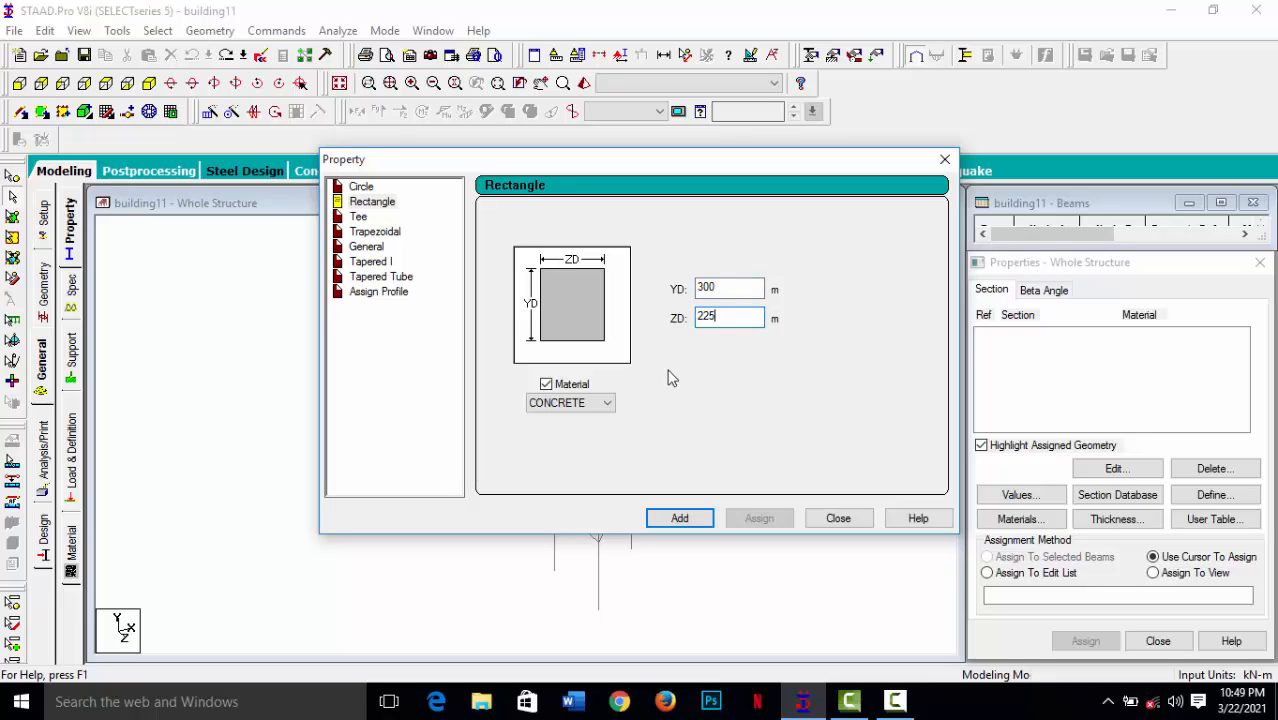
click(684, 520)
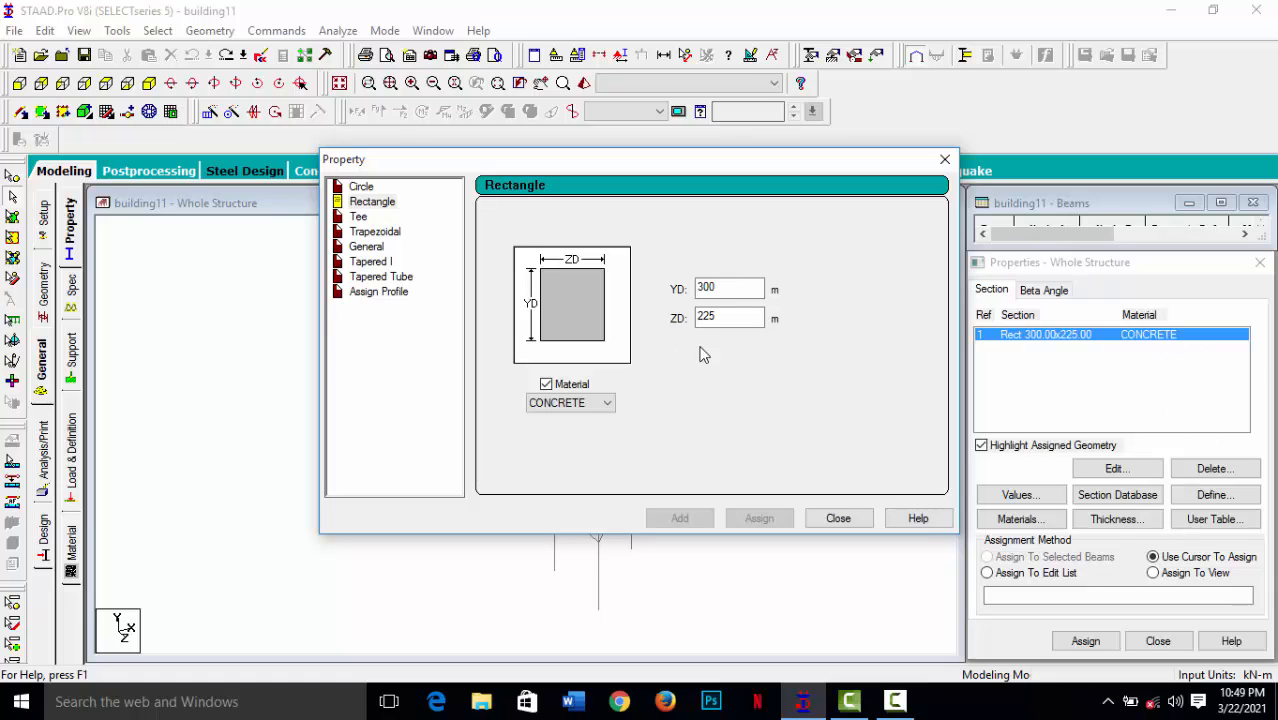
Add two more rectangular concrete sections, YD 450 by ZD 225 and YD 225 by ZD 225, then close the section dialog.
double_click(722, 287)
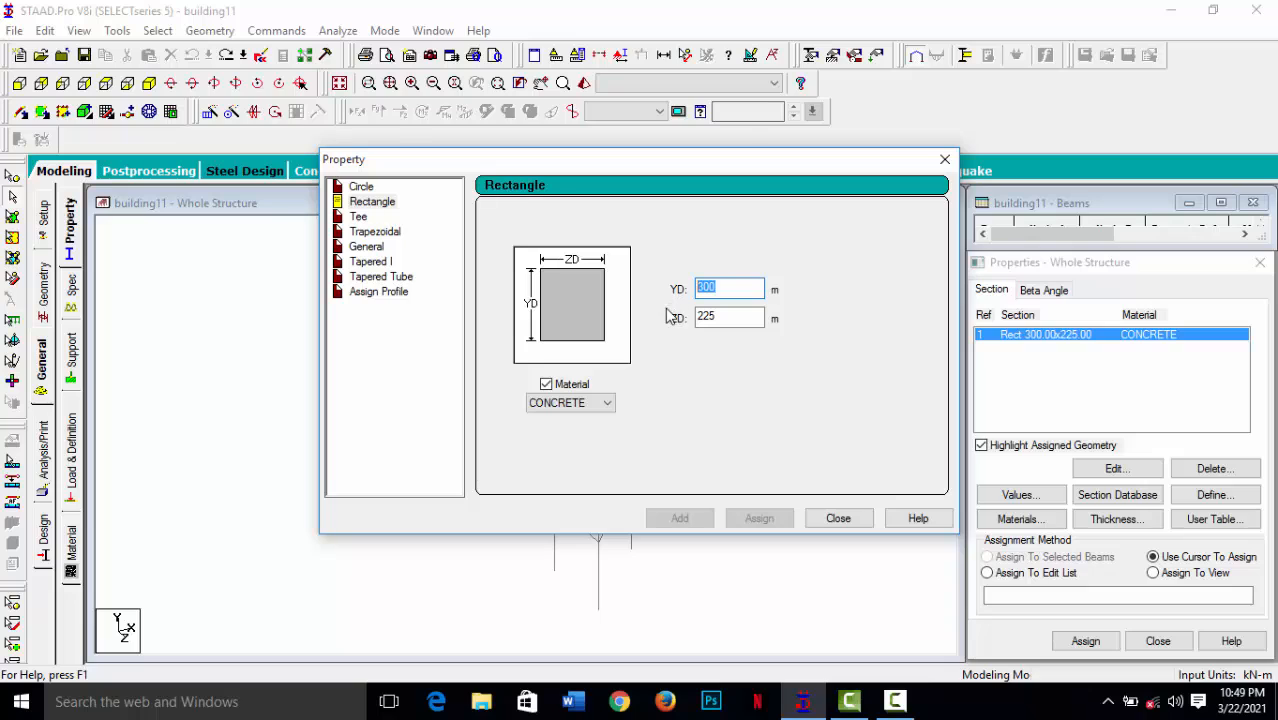
text(450)
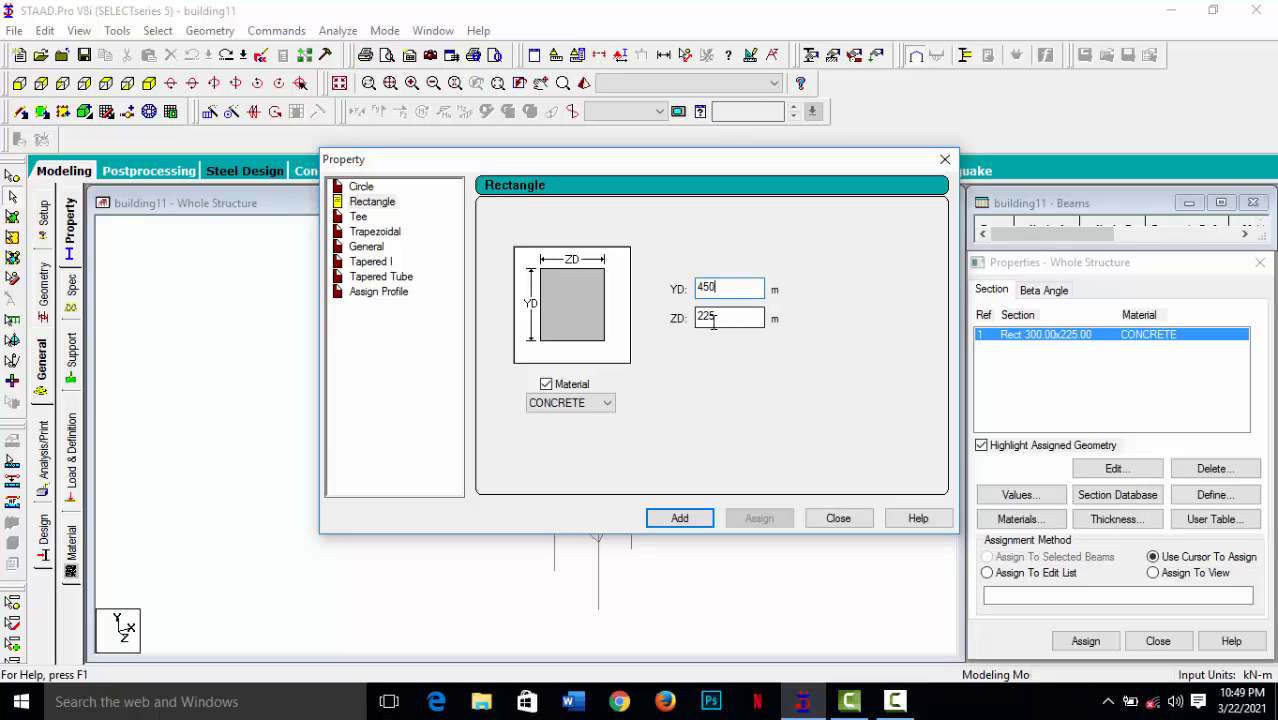
click(684, 521)
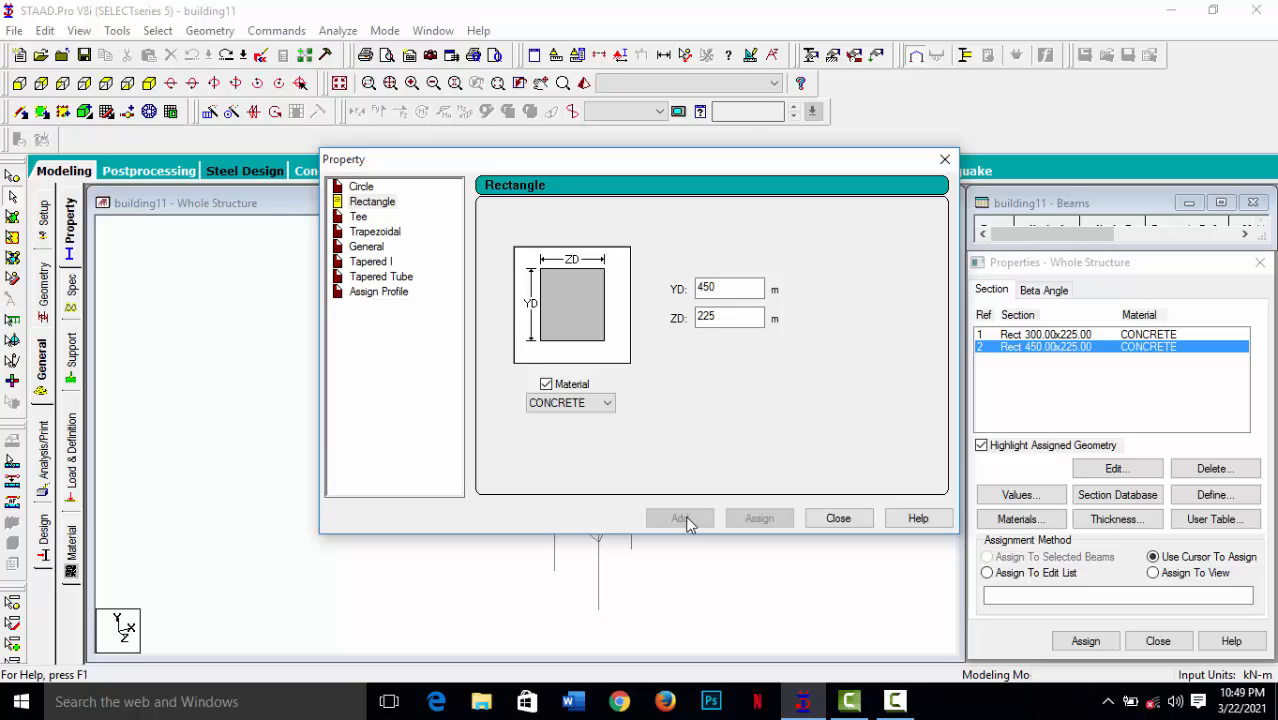
double_click(728, 288)
text(225)
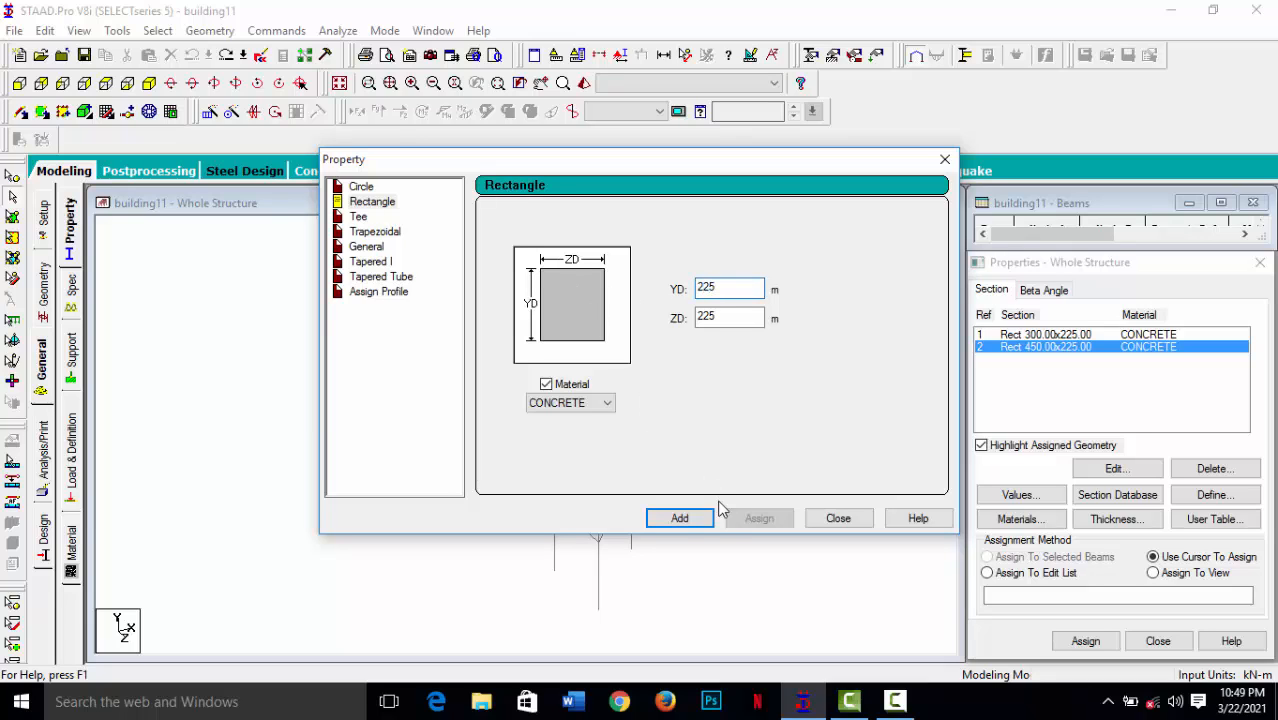
click(680, 519)
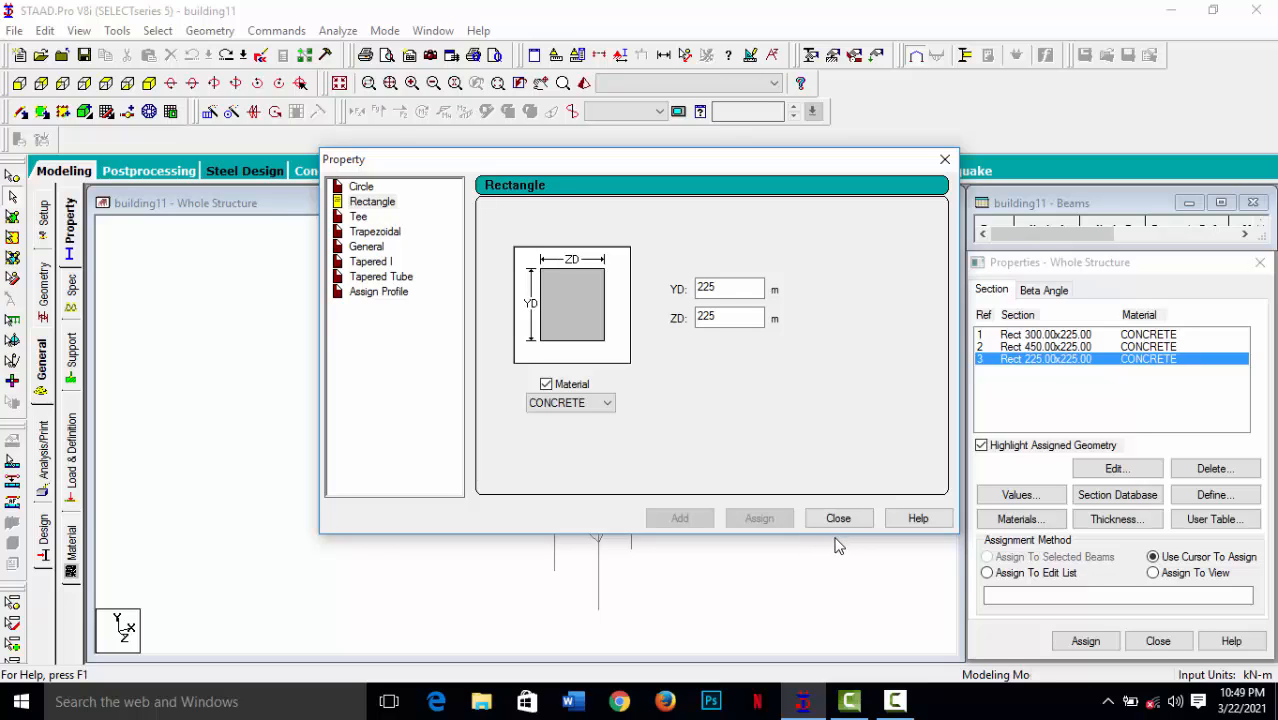
click(1120, 527)
click(605, 407)
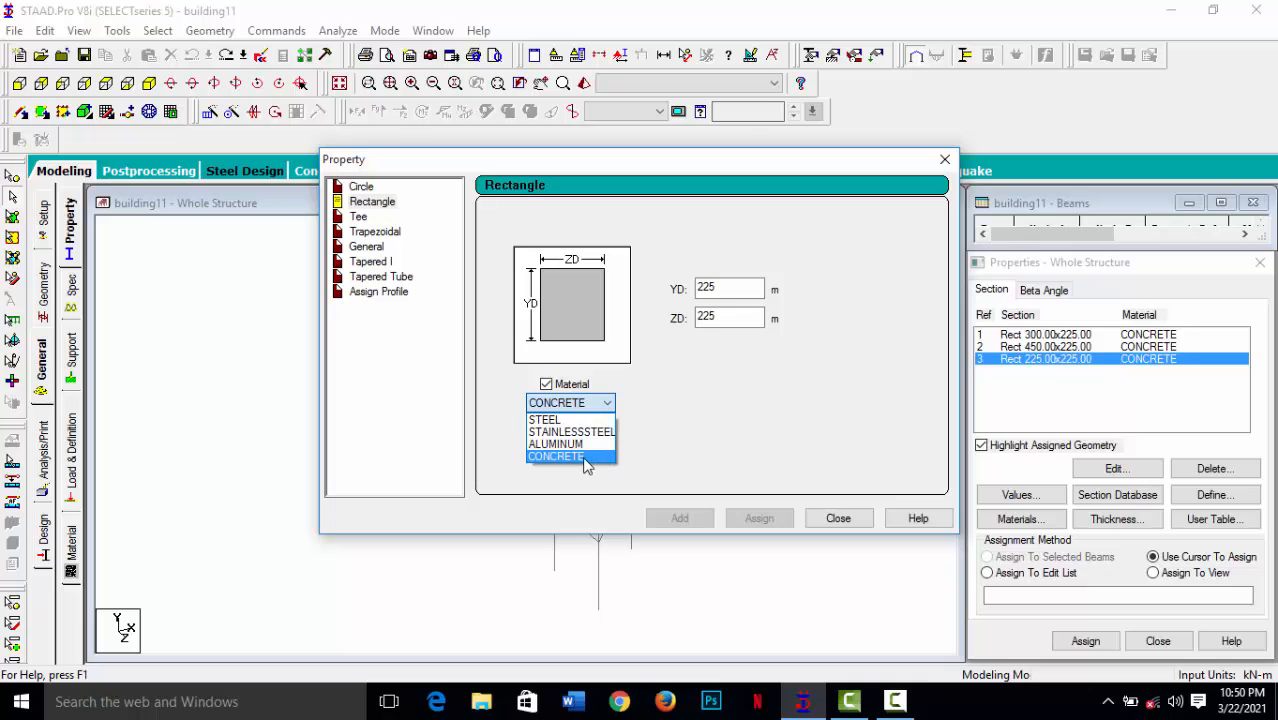
click(585, 456)
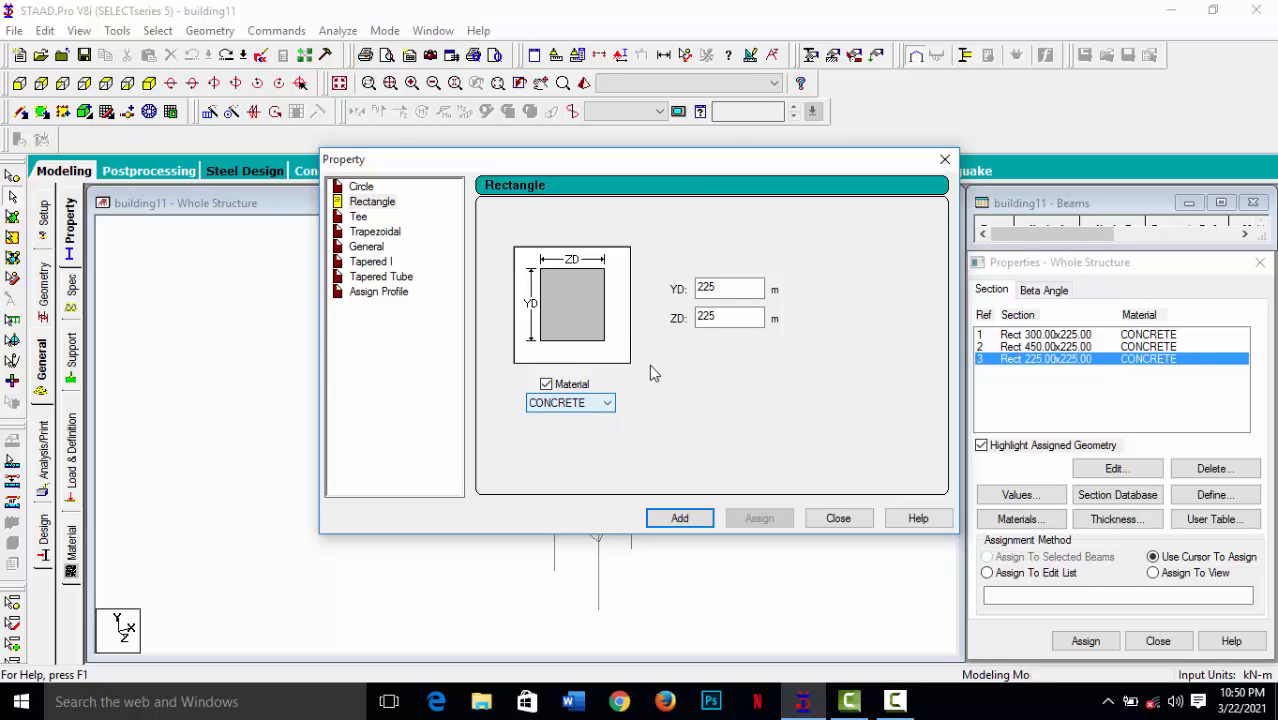
click(845, 527)
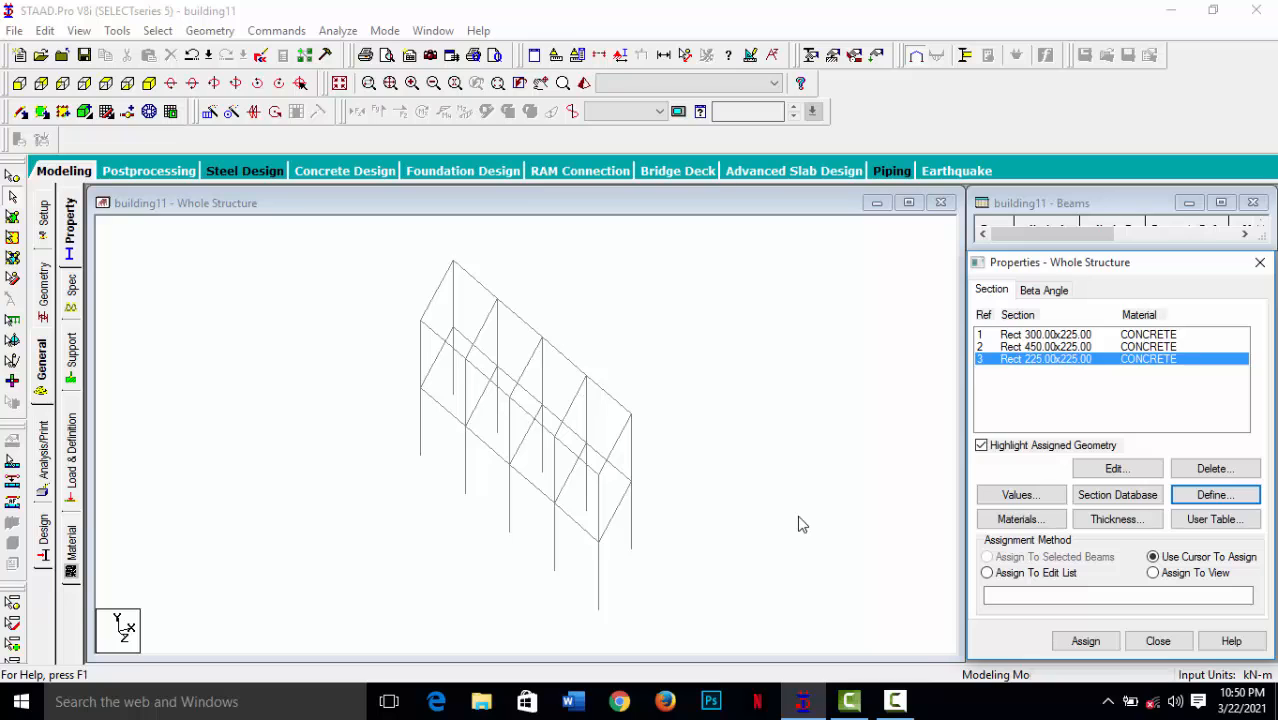
Add a concrete plate thickness of 150 at all four nodes and close the plate thickness dialog.
click(1143, 386)
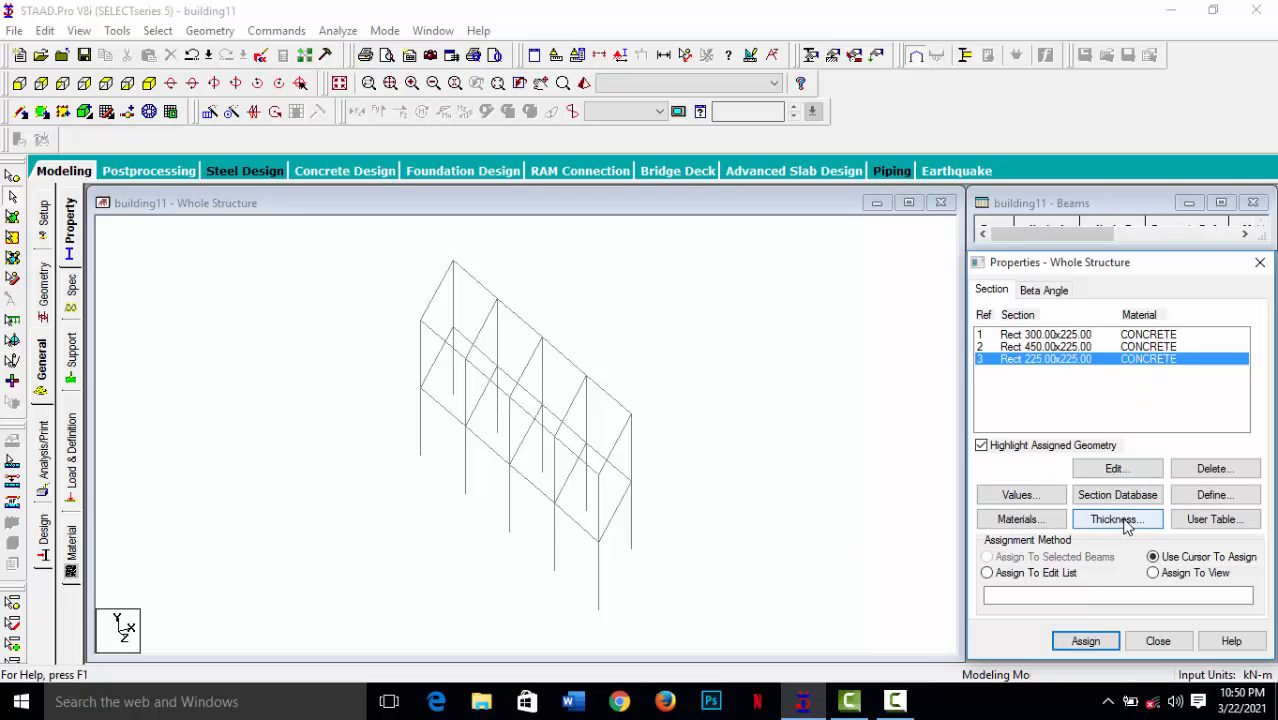
click(1117, 519)
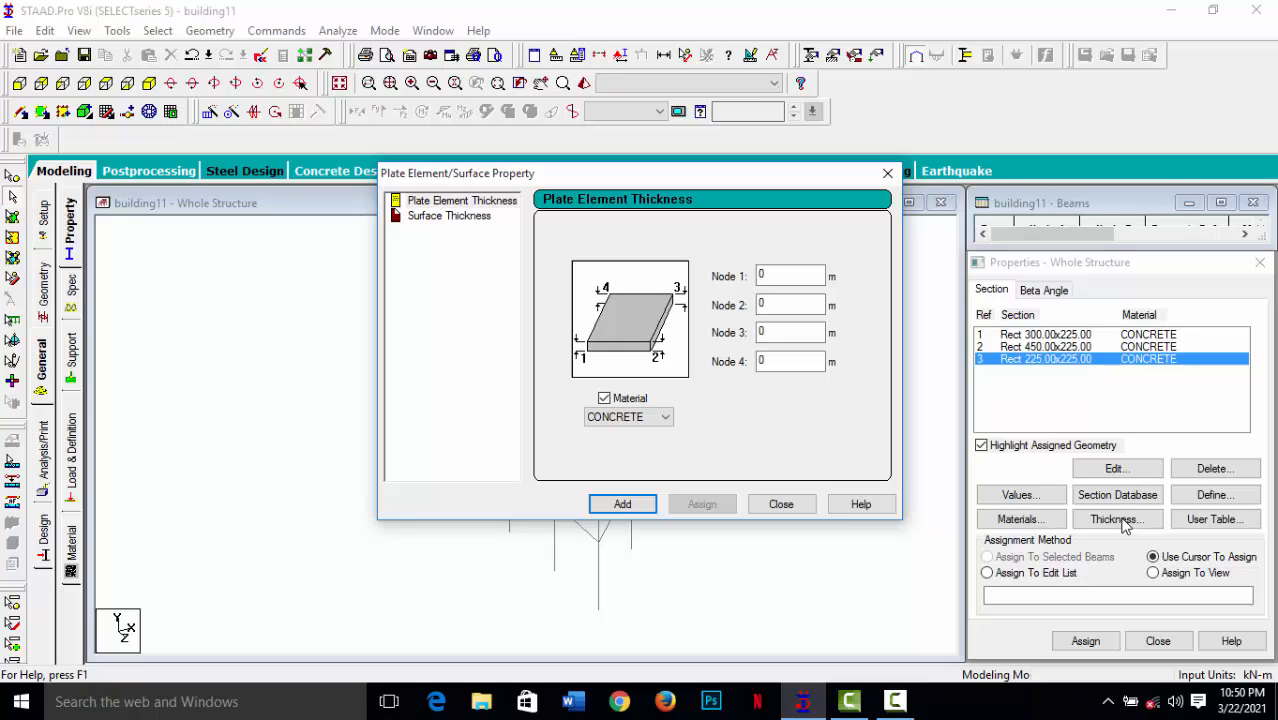
double_click(762, 277)
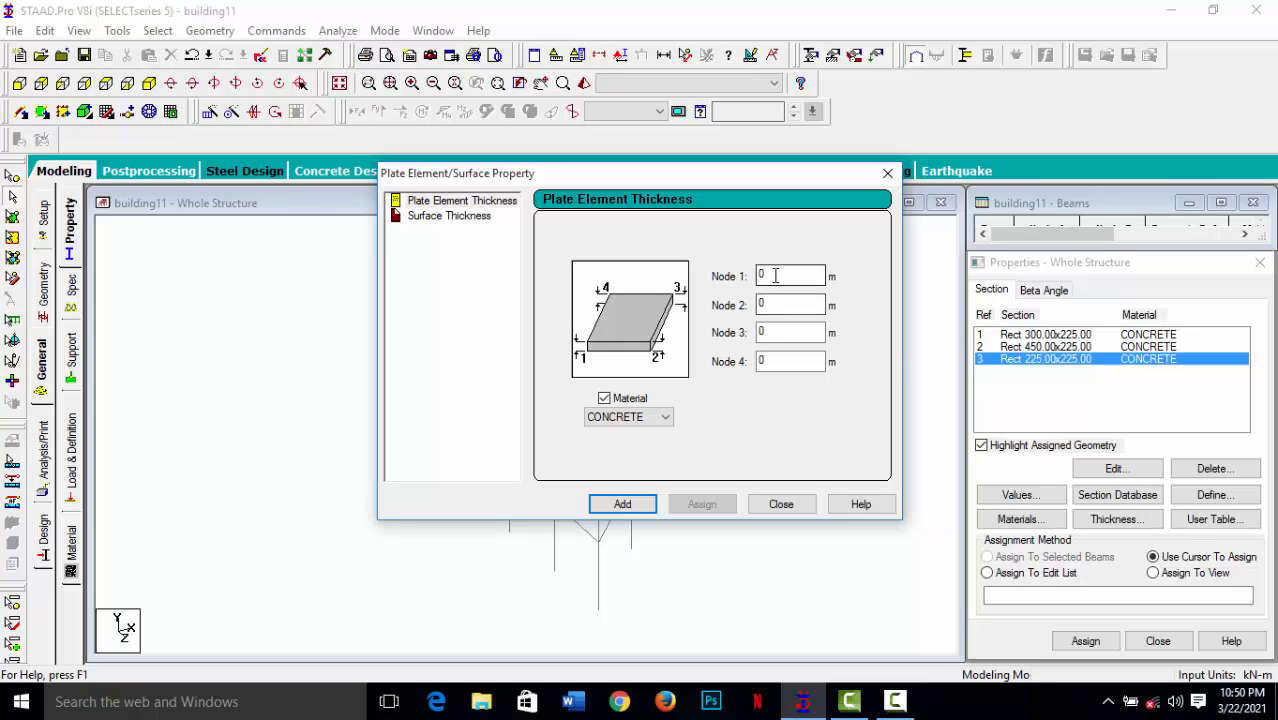
text(150)
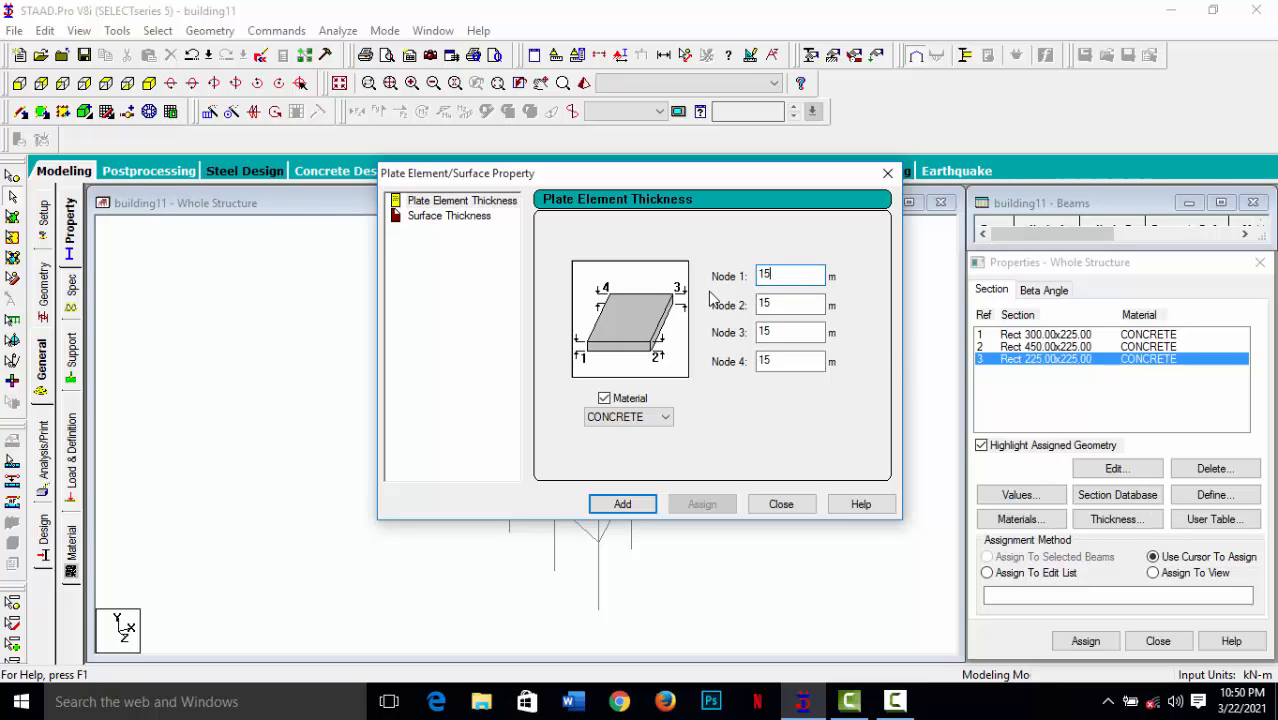
click(621, 504)
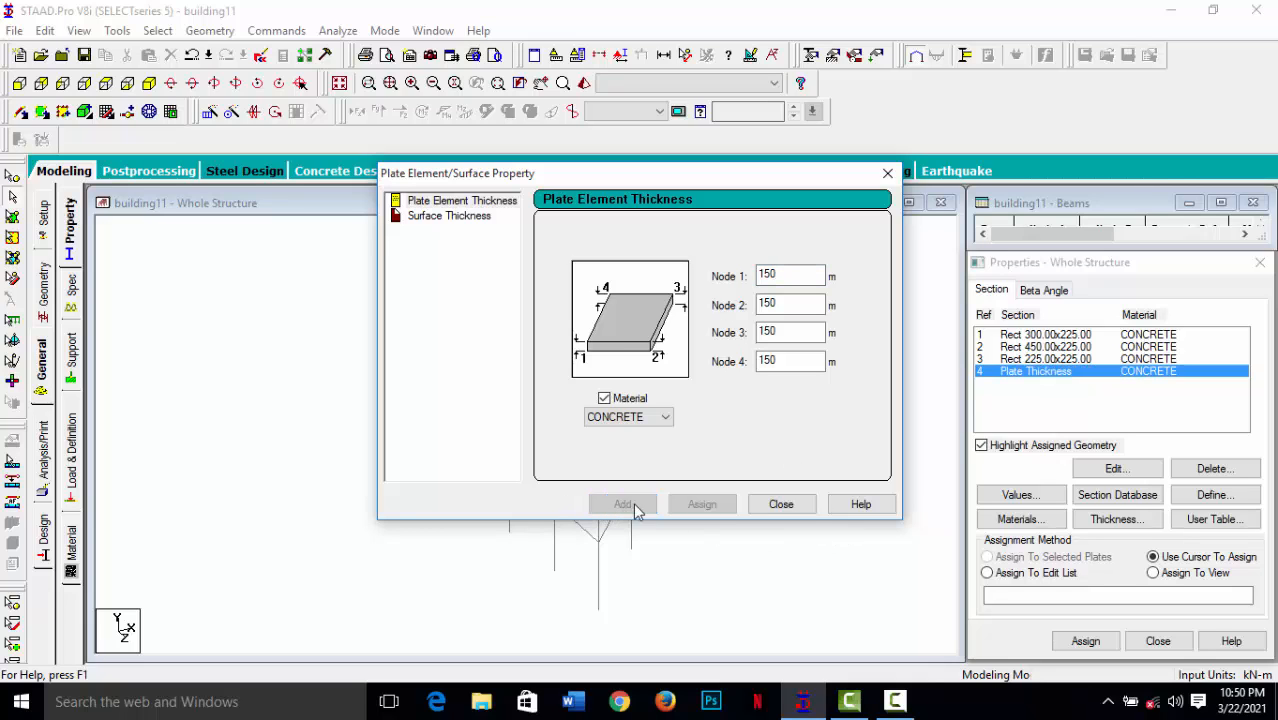
click(887, 175)
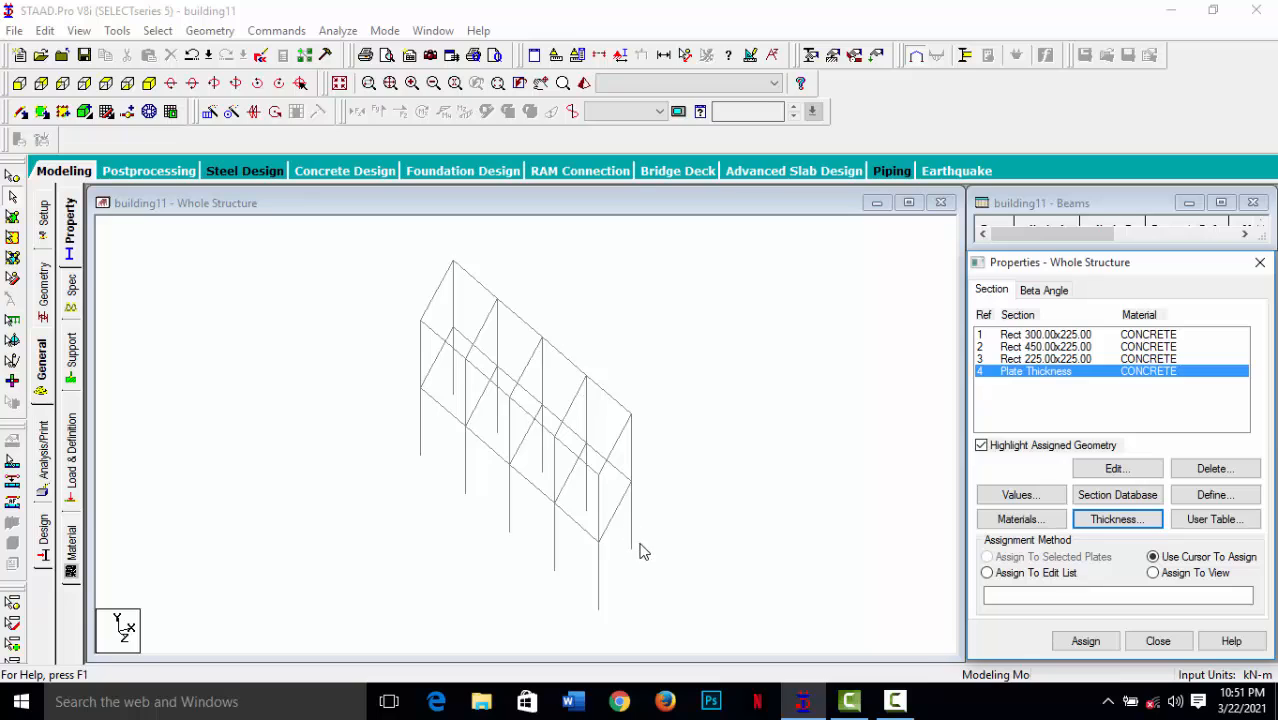
Select the beams bounding the four lower-level floor panels and fill that floor grid with plates.
click(578, 532)
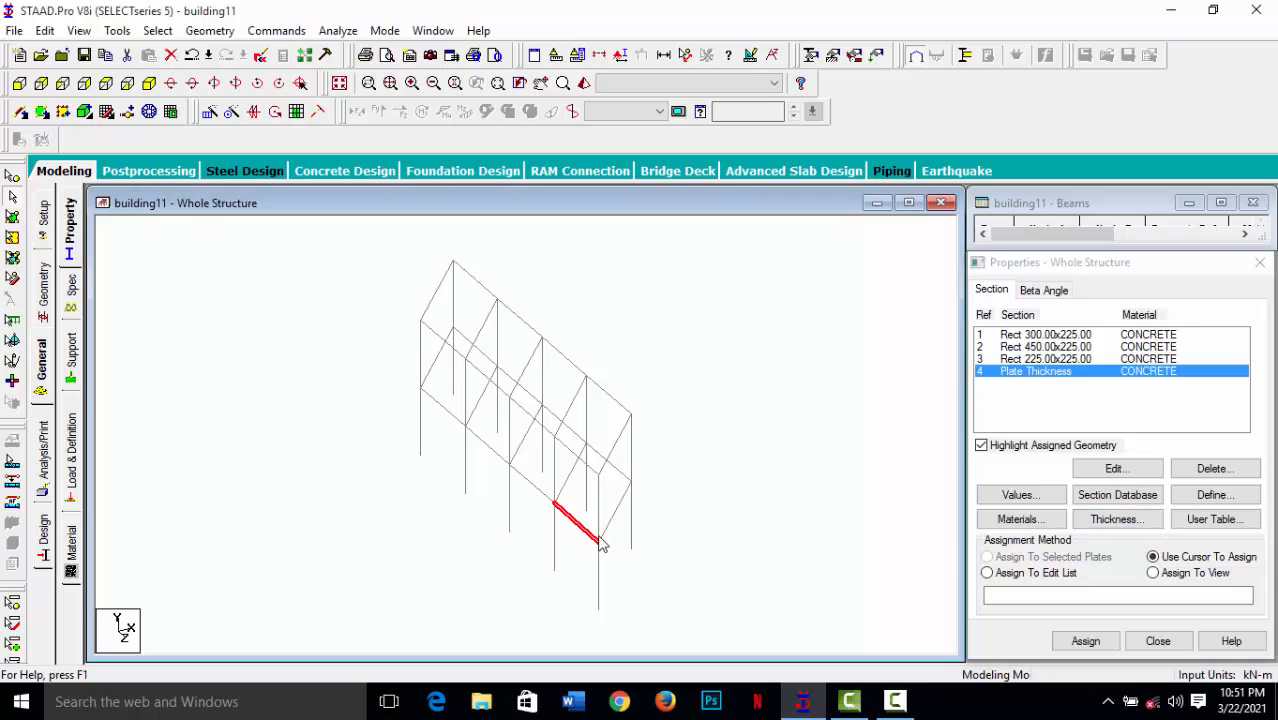
click(619, 500)
click(615, 468)
click(568, 475)
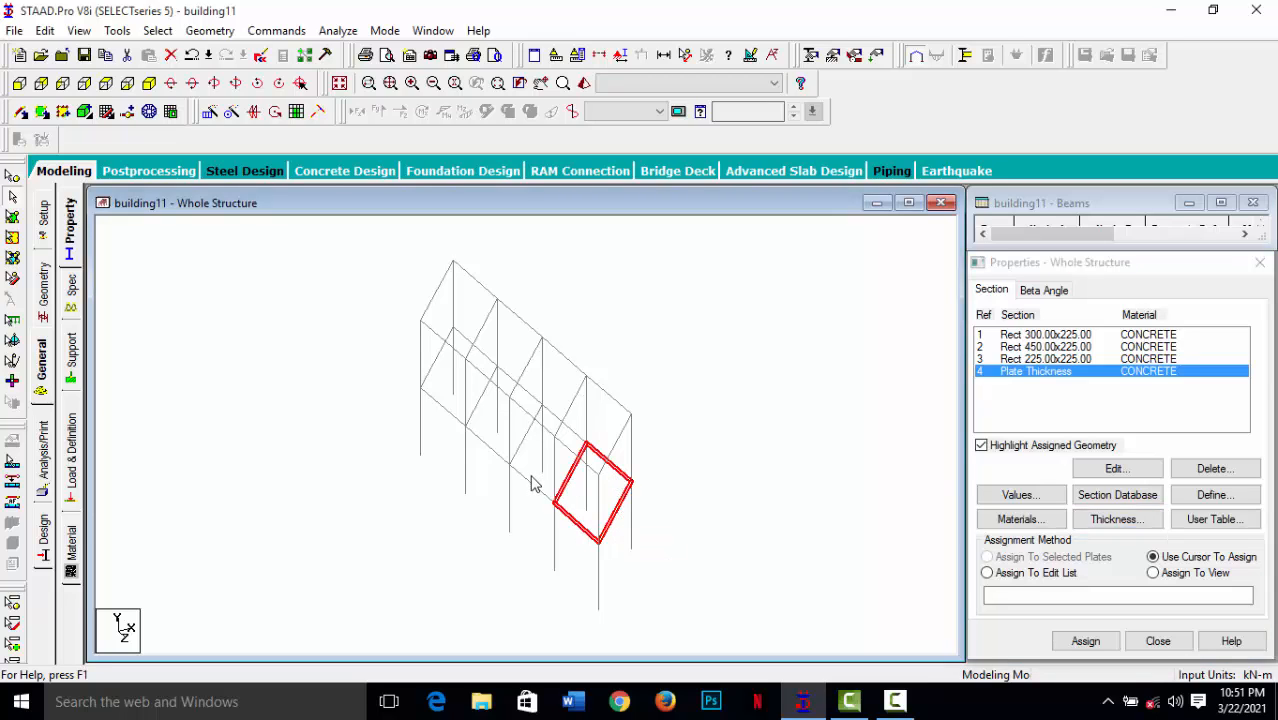
click(532, 481)
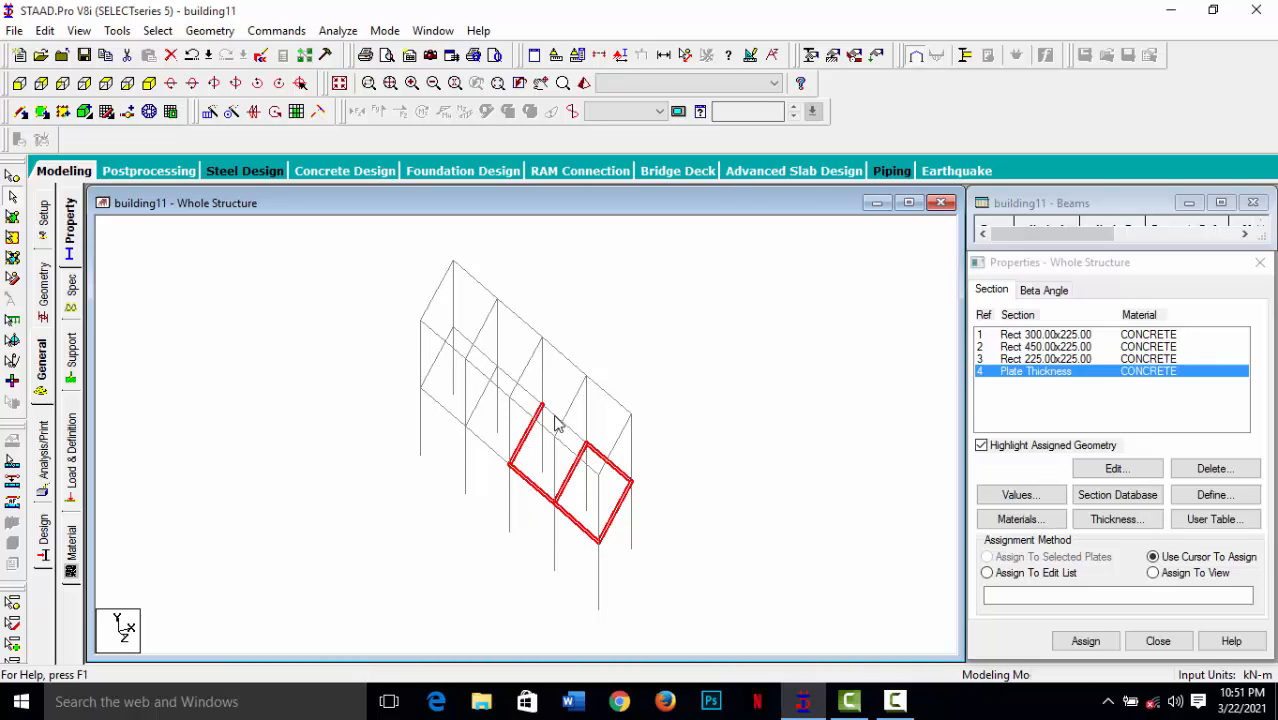
click(510, 412)
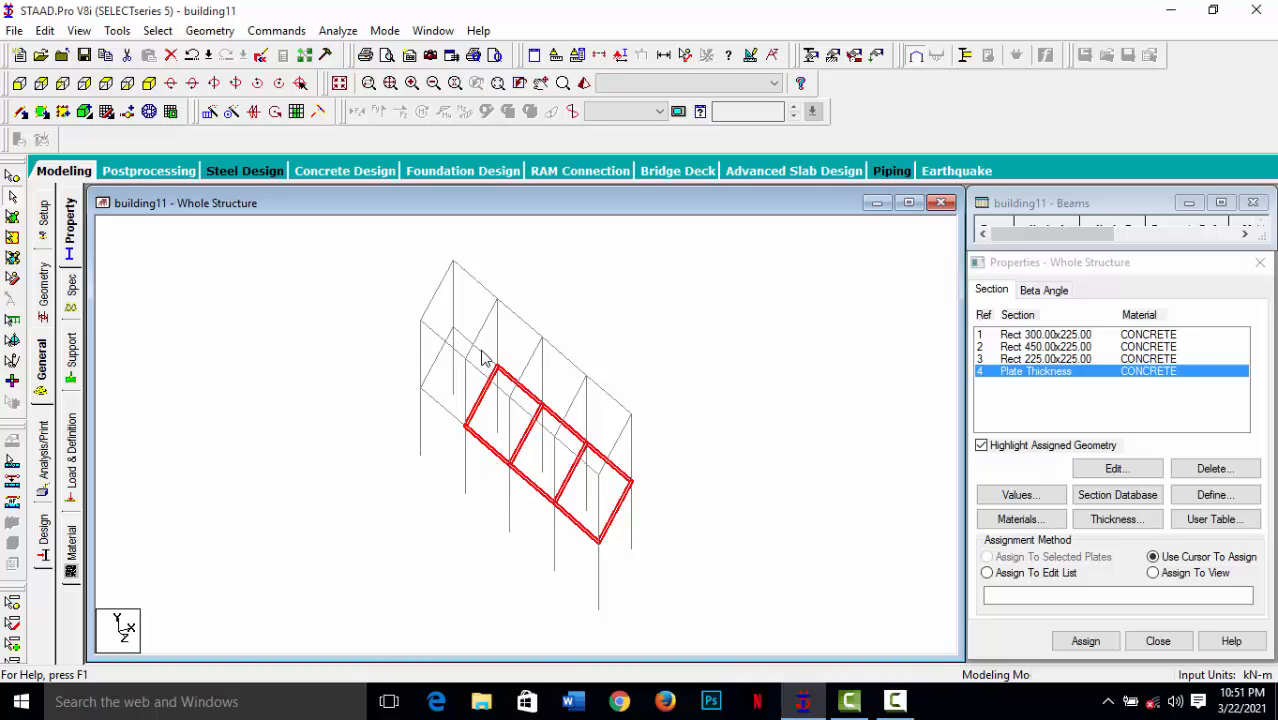
click(435, 368)
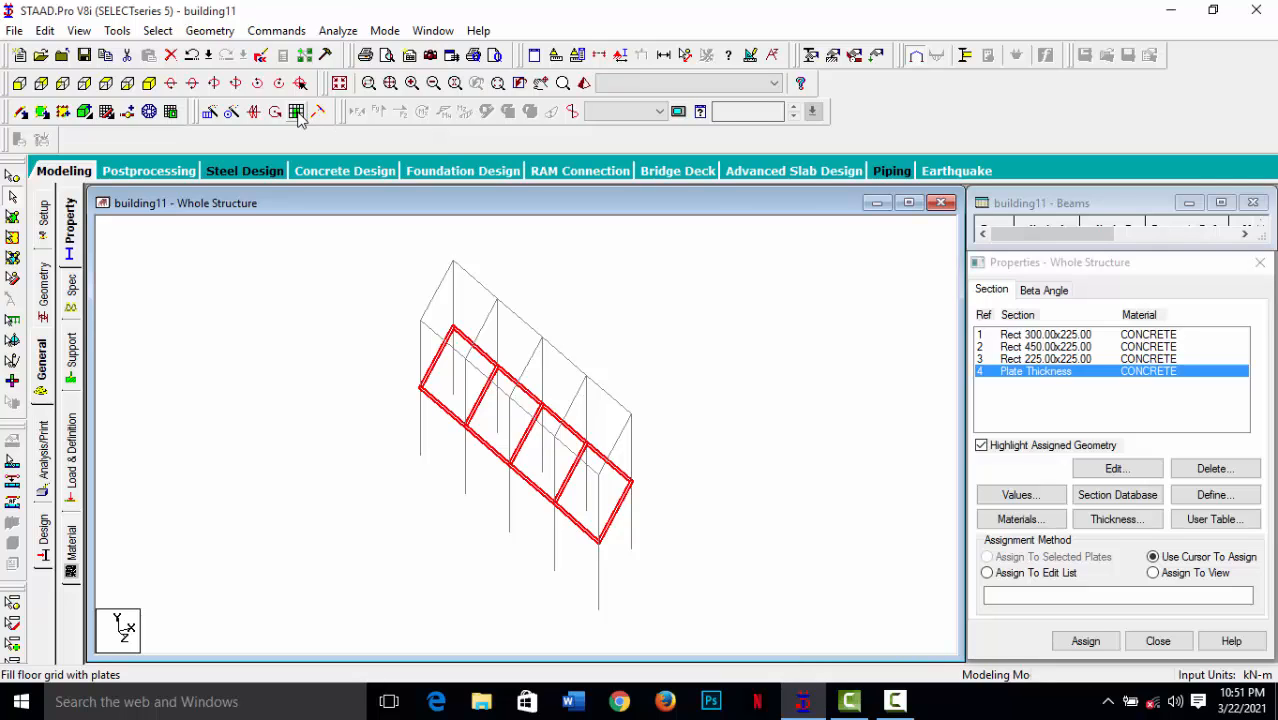
click(297, 113)
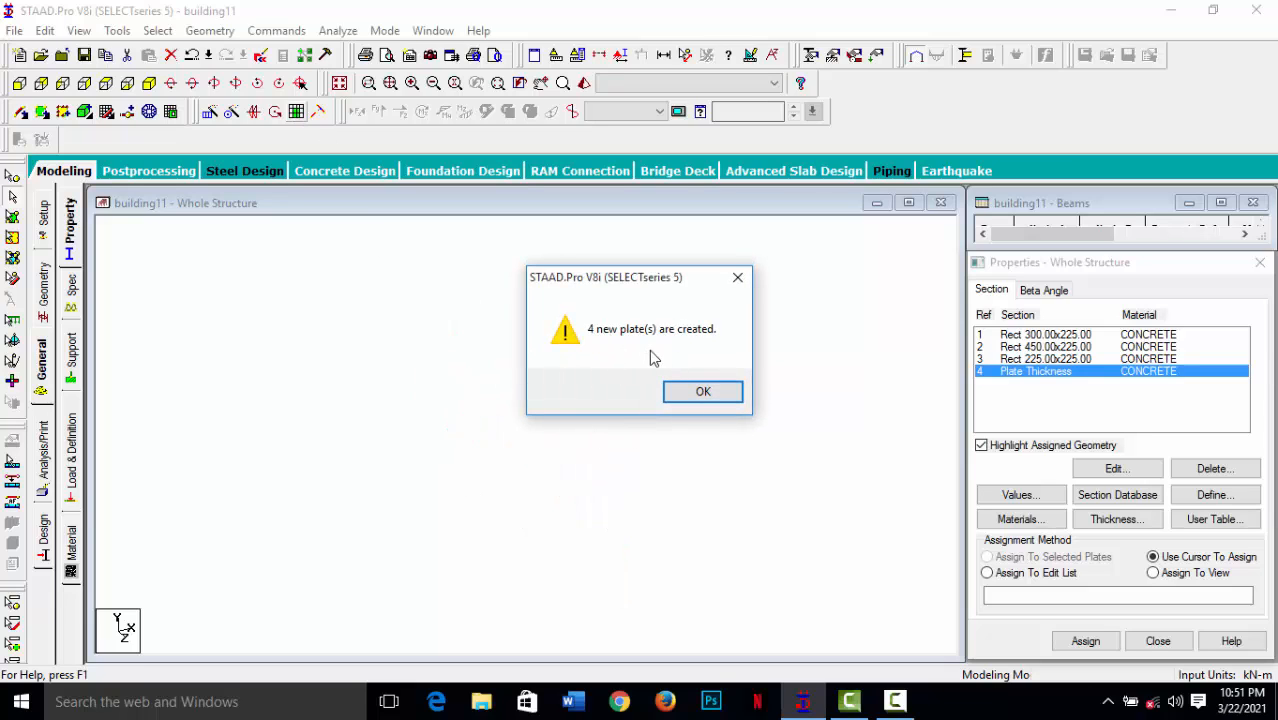
click(703, 390)
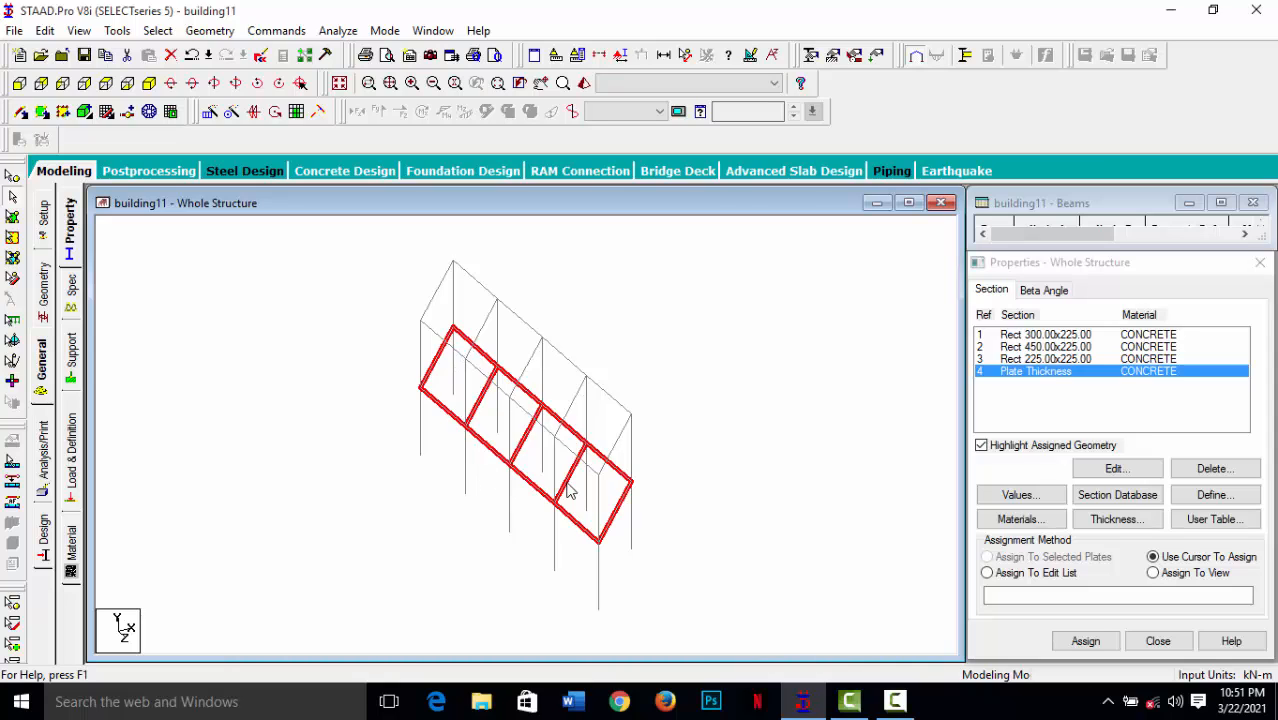
click(305, 343)
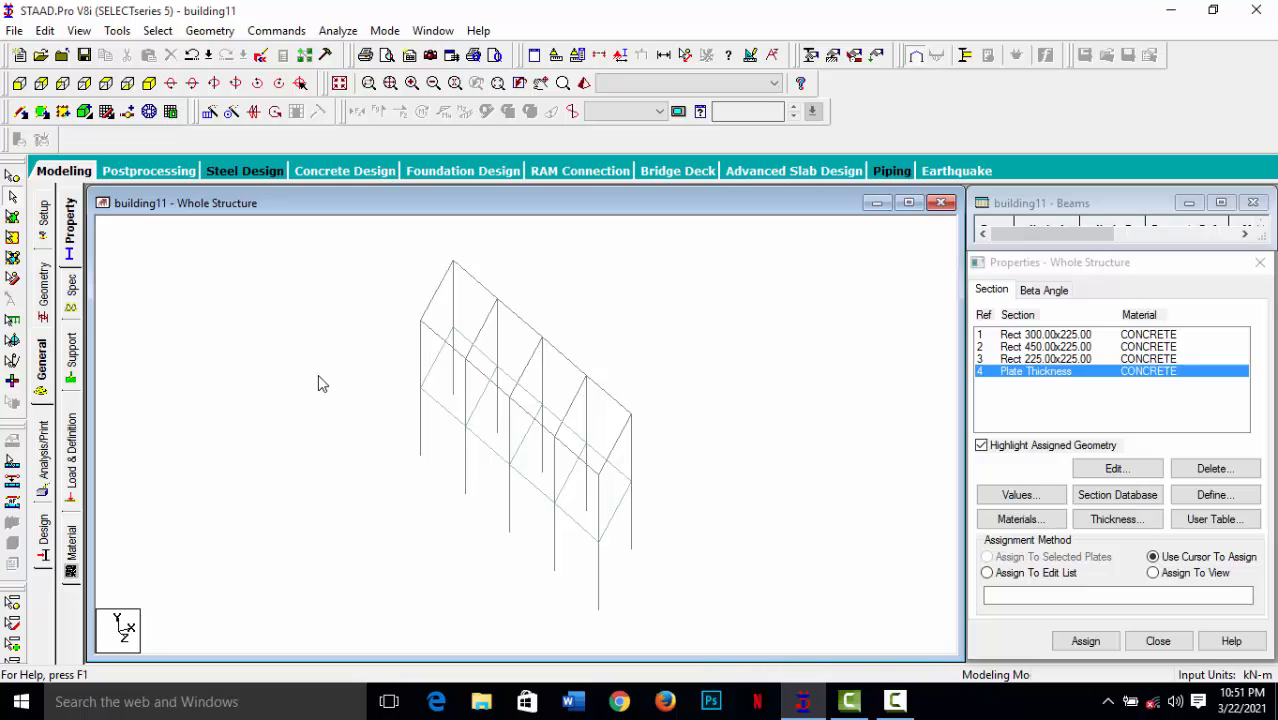
click(158, 31)
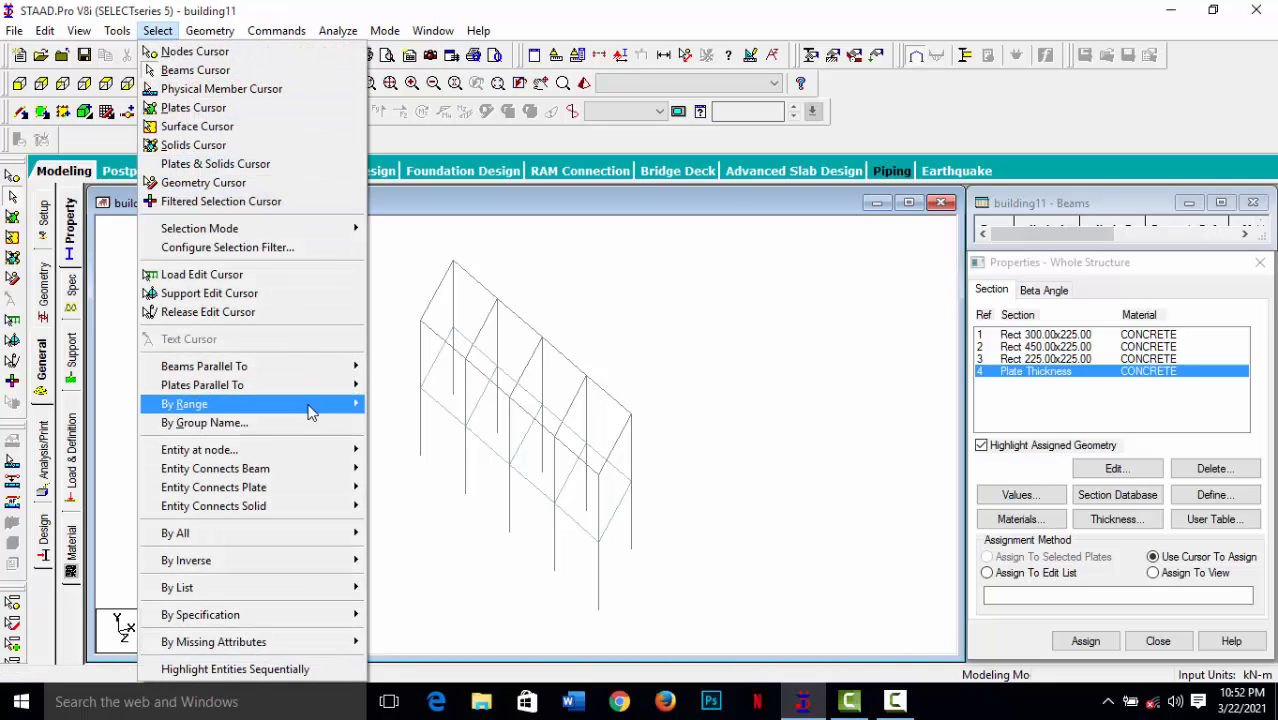
mouse_move(289, 390)
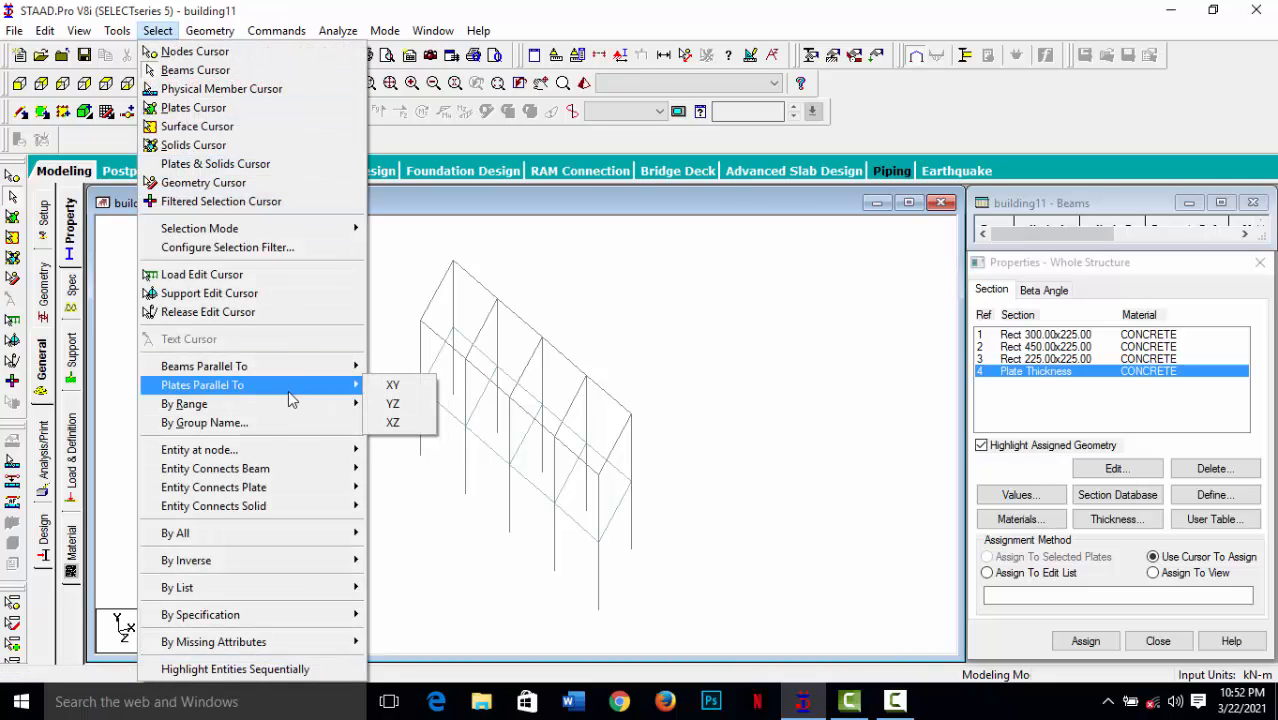
click(710, 335)
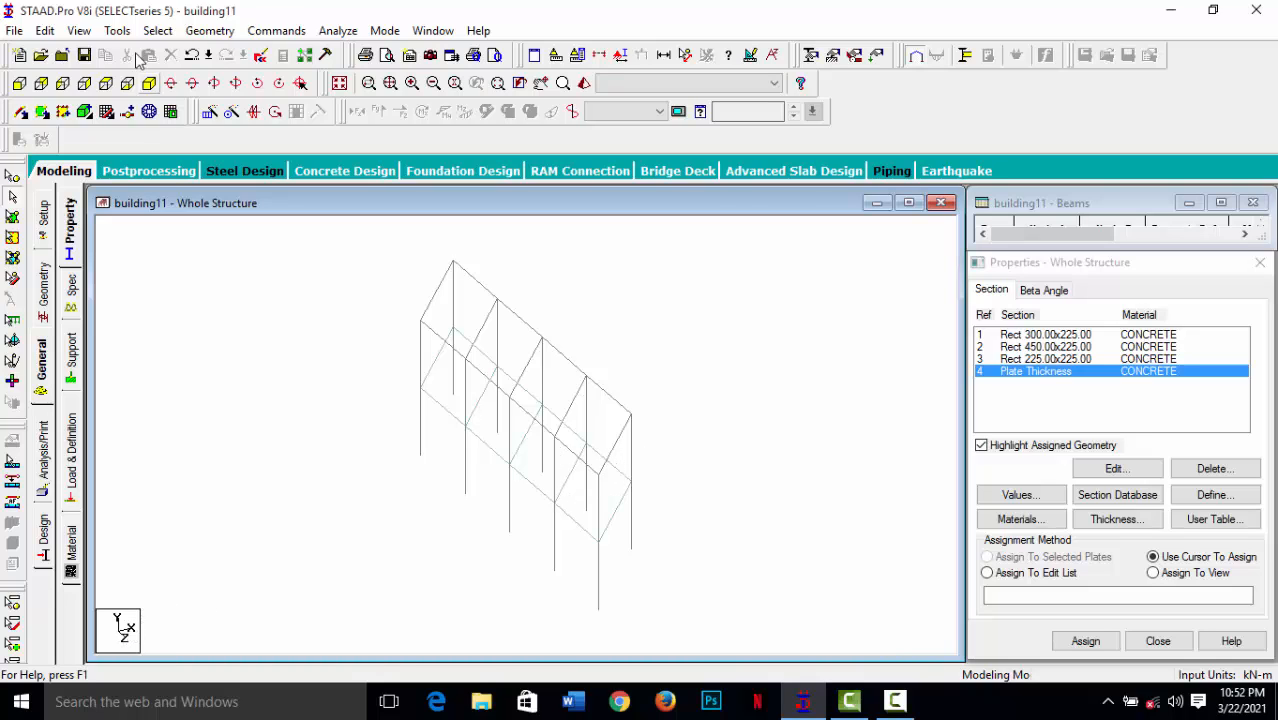
Select all plates parallel to the XZ plane, then clear the selection.
click(157, 30)
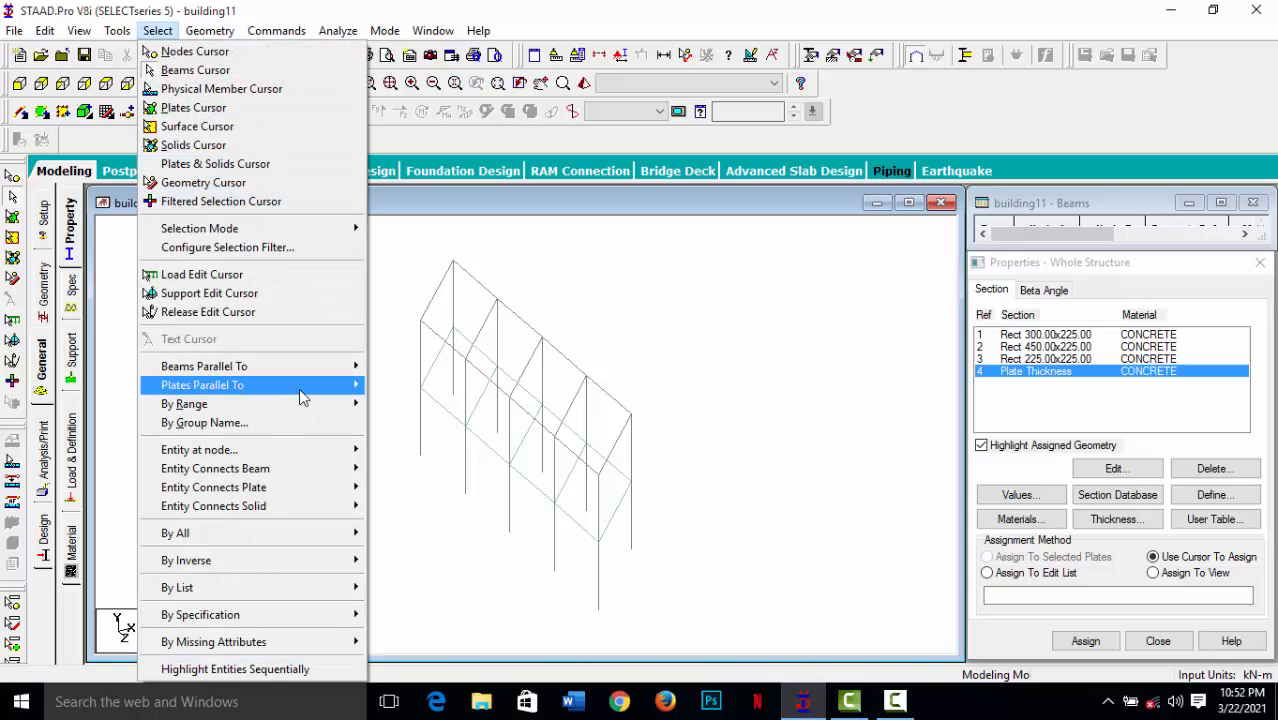
mouse_move(299, 390)
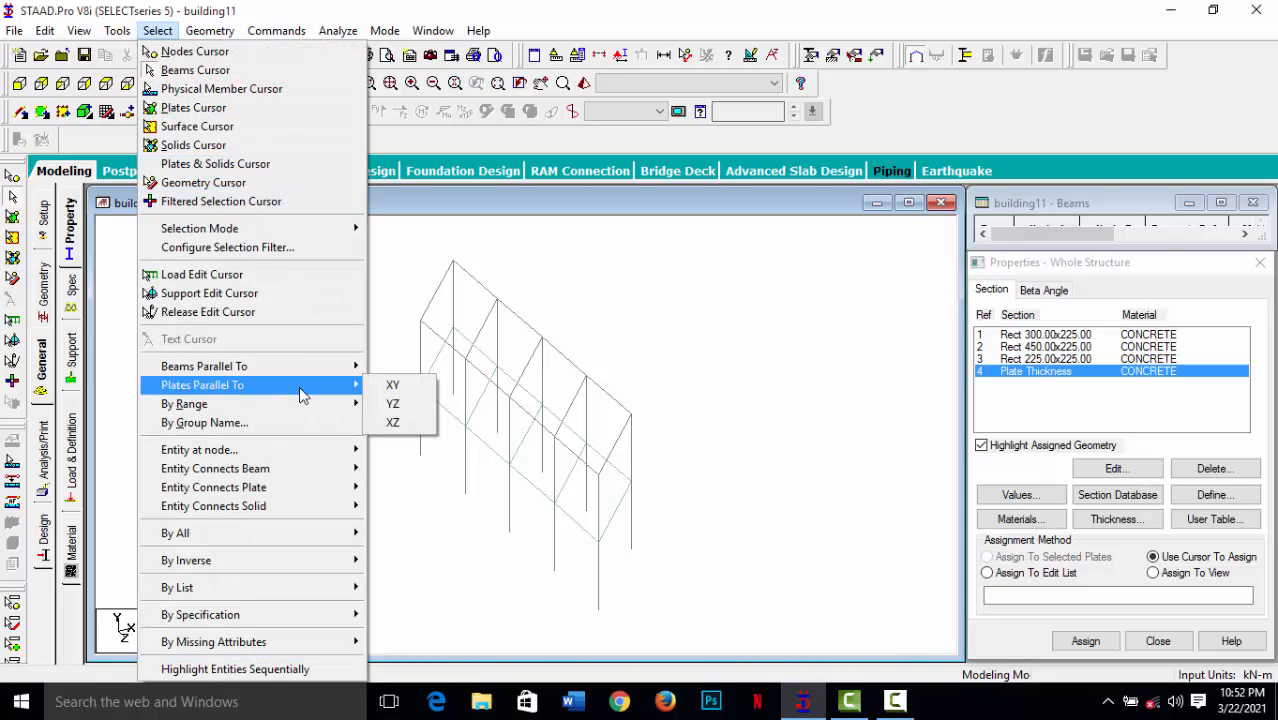
click(393, 422)
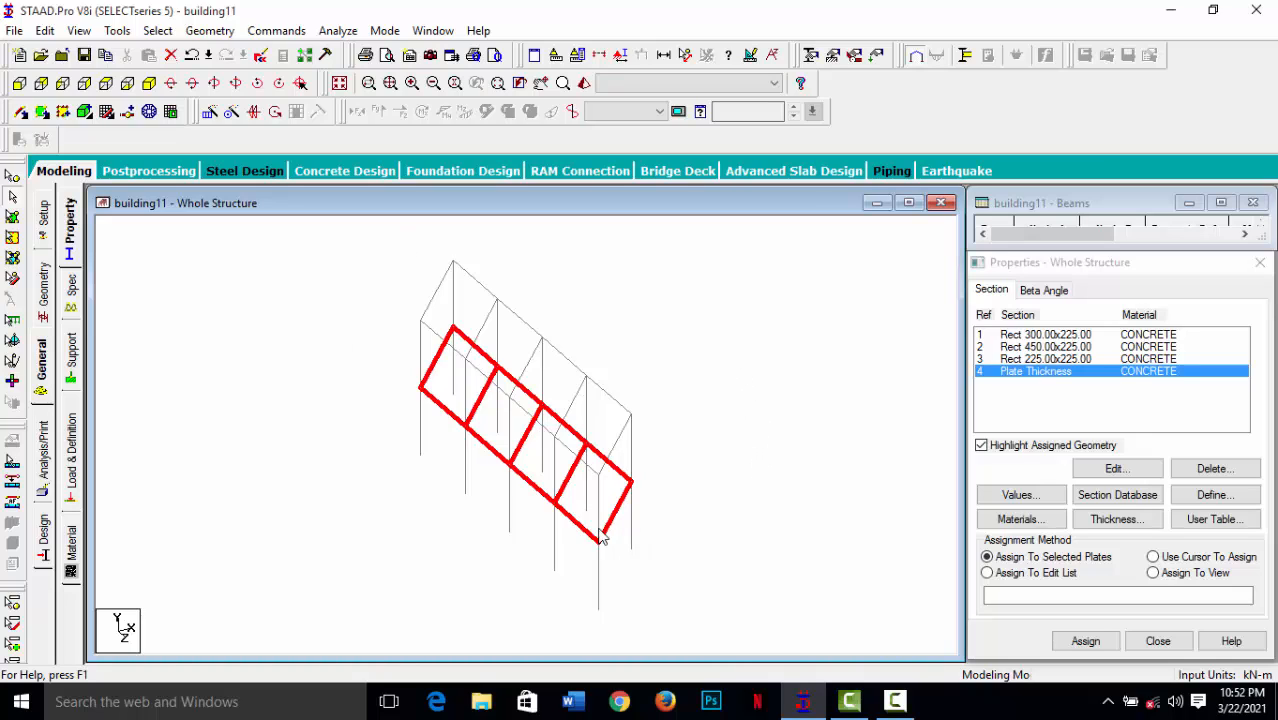
click(679, 333)
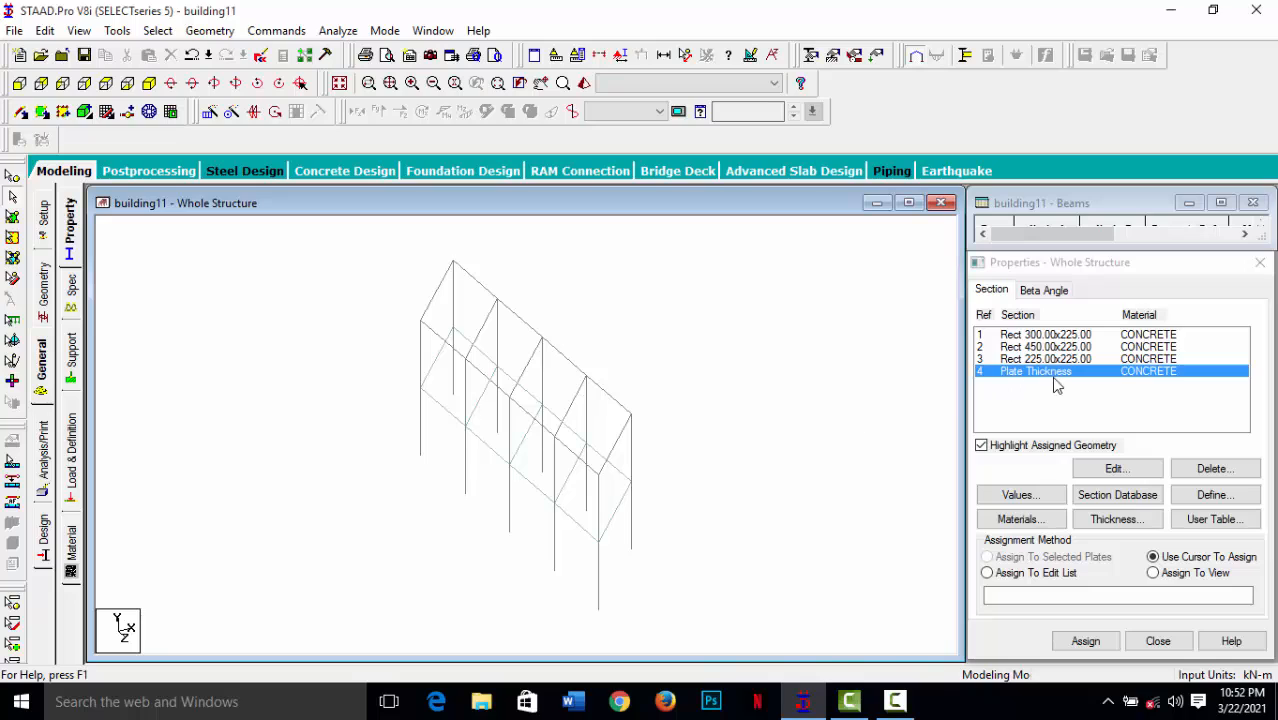